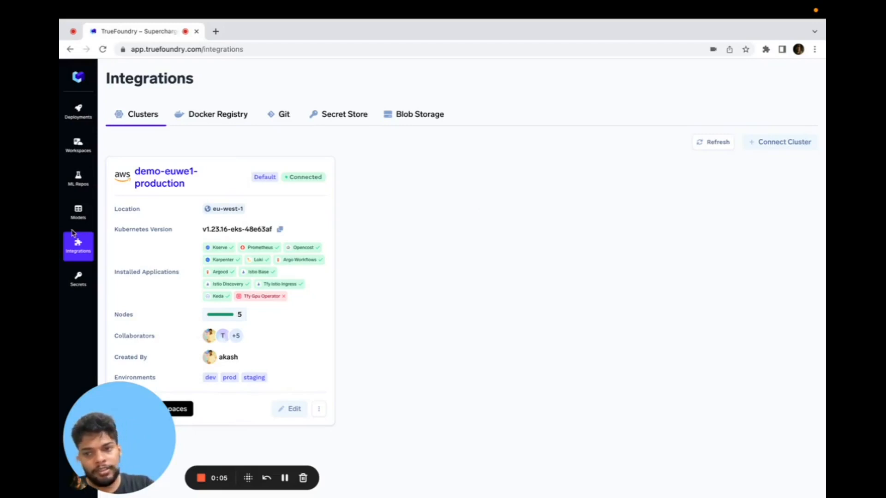
pyautogui.click(143, 119)
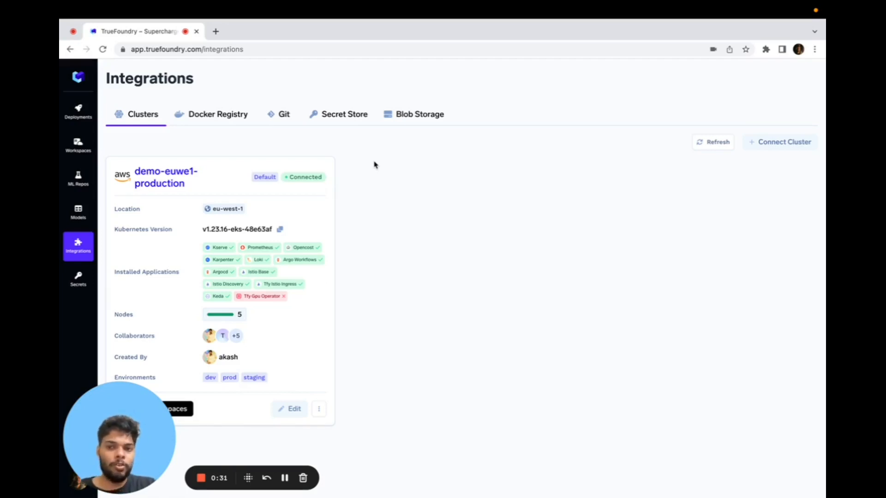
pyautogui.click(140, 120)
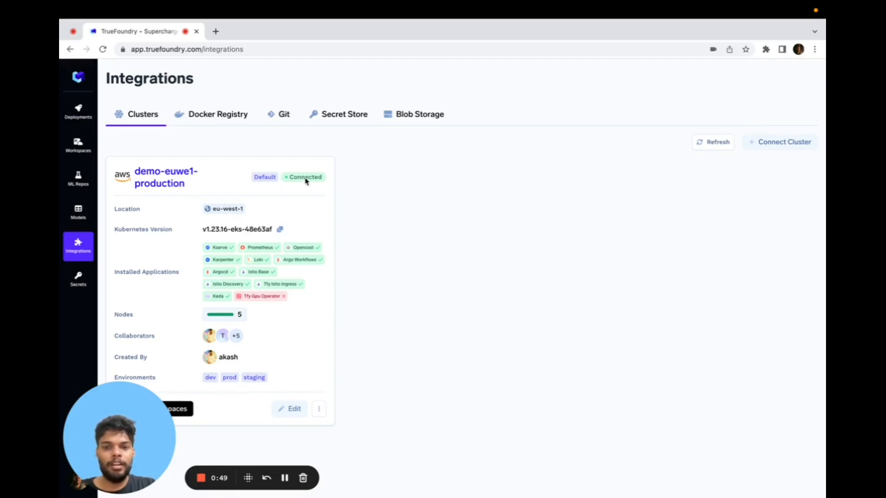
pyautogui.moveTo(307, 180)
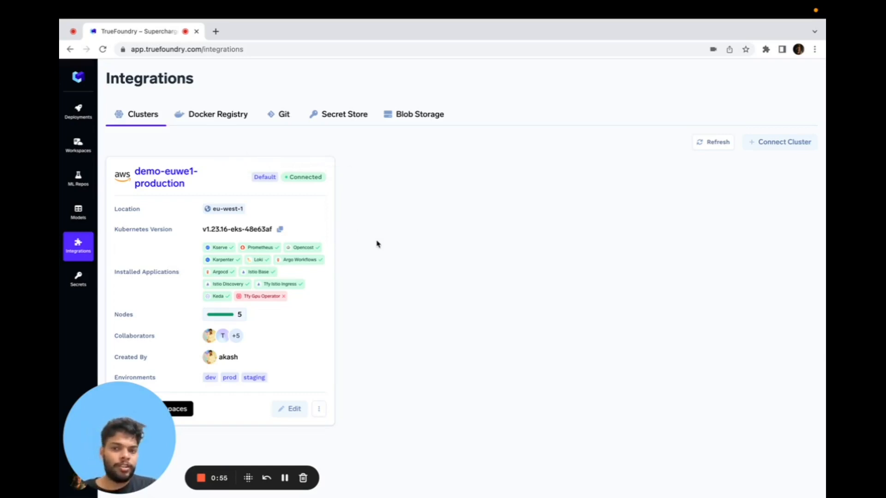
# Start creating a new workspace on the demo-euwe1-production cluster.
pyautogui.click(77, 147)
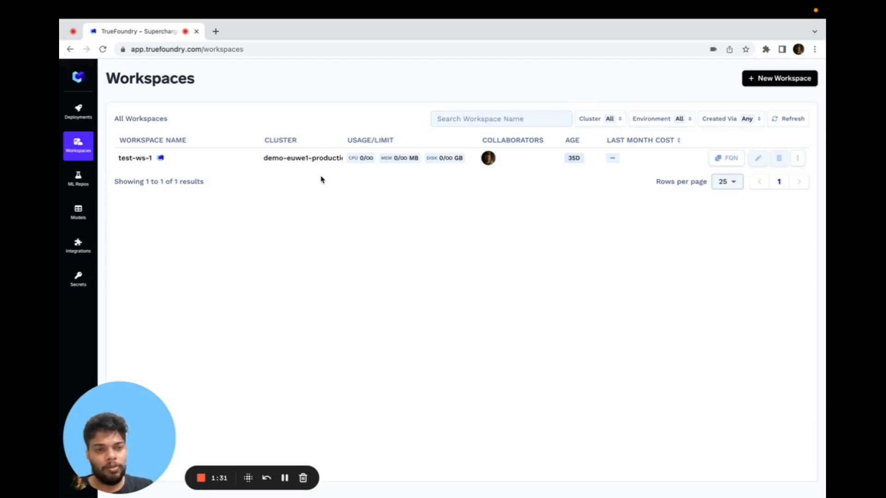
pyautogui.click(763, 79)
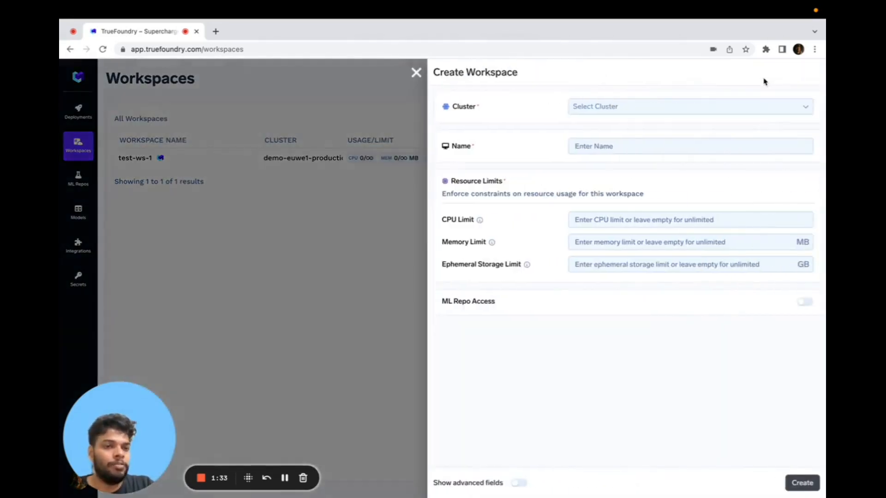
pyautogui.click(601, 104)
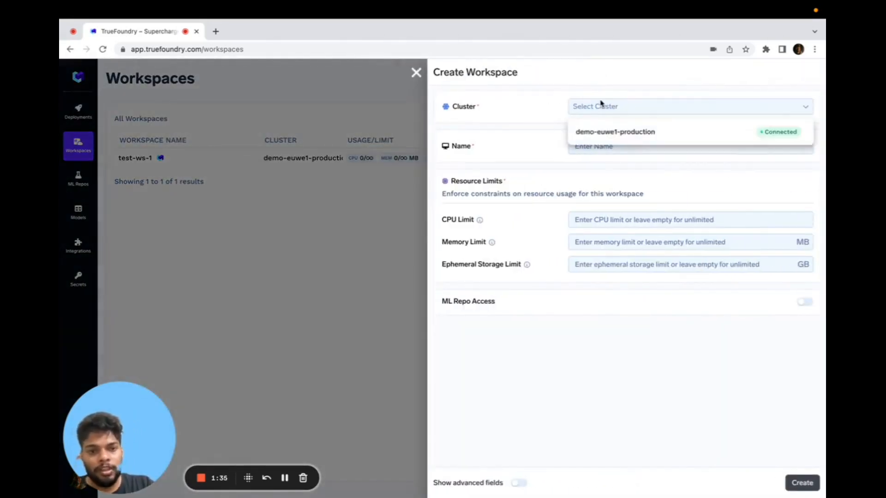
pyautogui.click(606, 133)
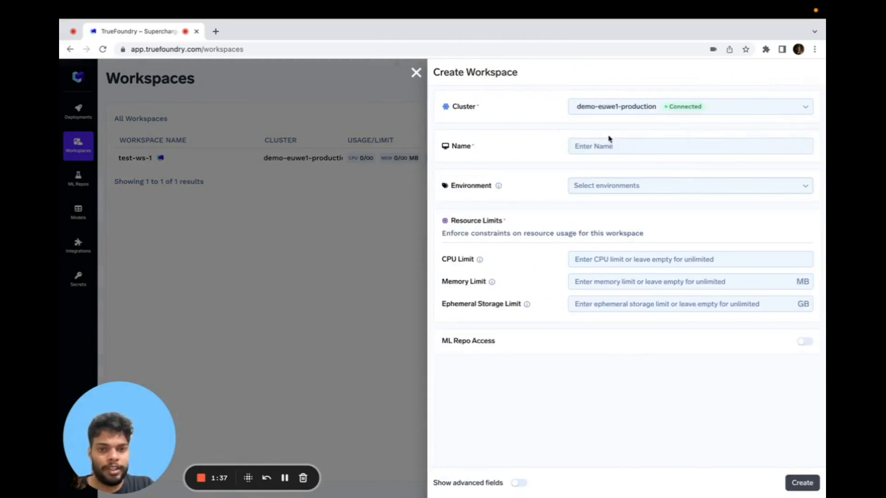
# Name the new workspace mnist-workspace and assign it to the dev environment.
pyautogui.click(607, 146)
pyautogui.write('m')
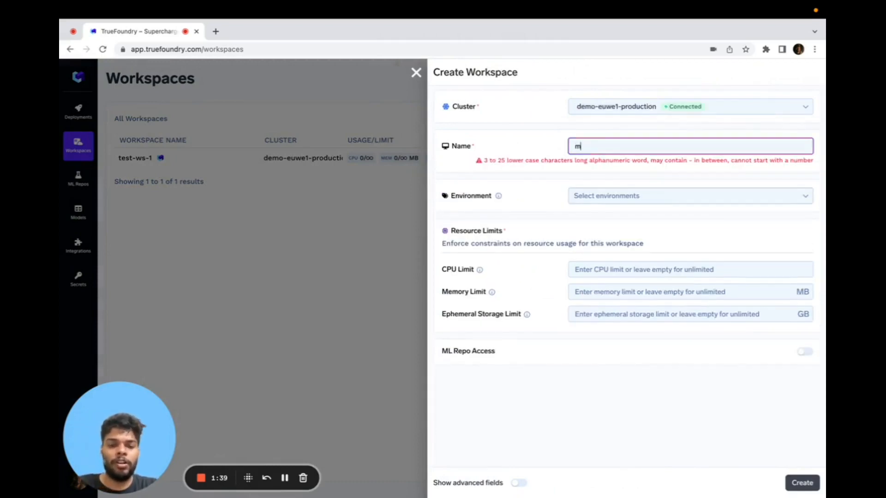
pyautogui.write('nist-workspace')
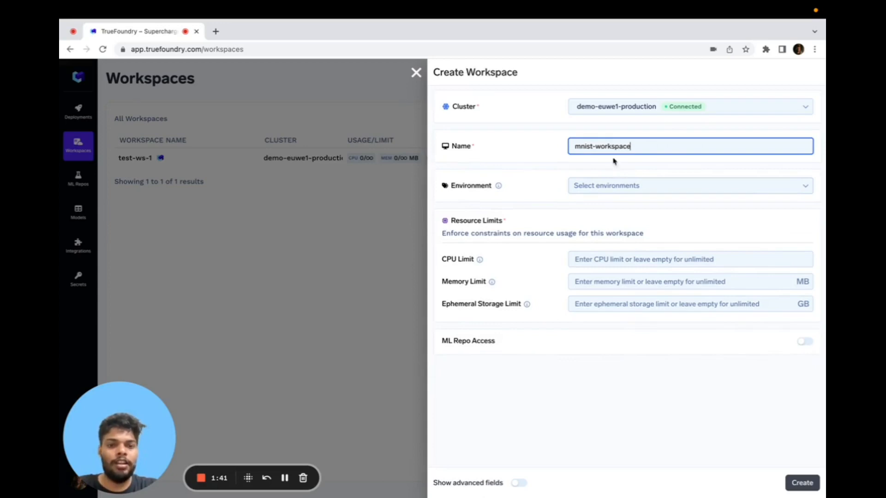
pyautogui.click(623, 182)
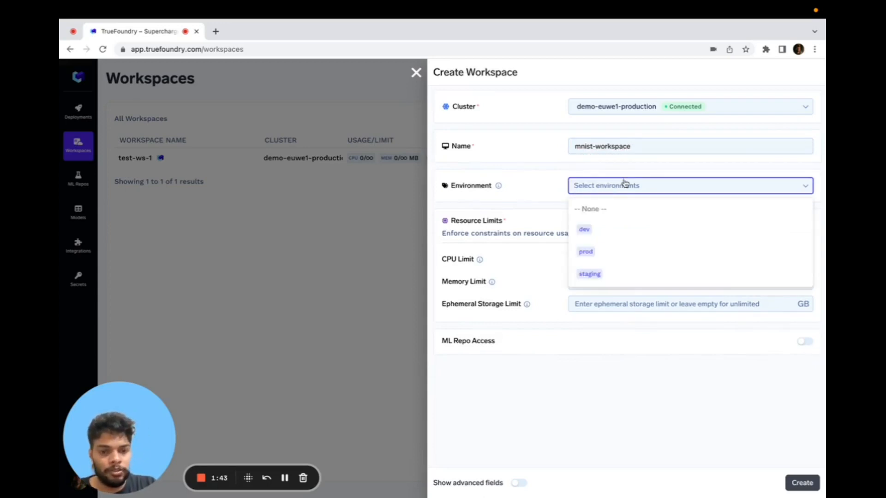
pyautogui.click(613, 229)
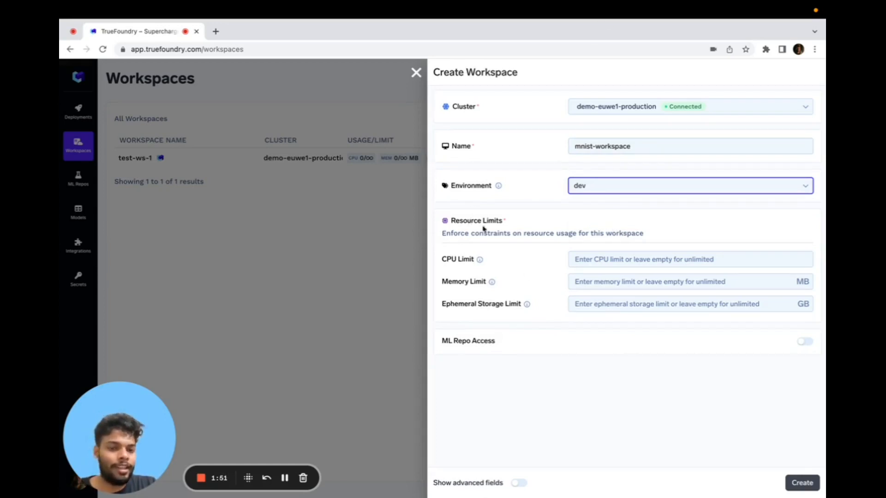
# Limit the workspace's resources to 1 CPU, 2000 MB of memory and 2 GB of ephemeral storage.
pyautogui.click(592, 261)
pyautogui.write('1')
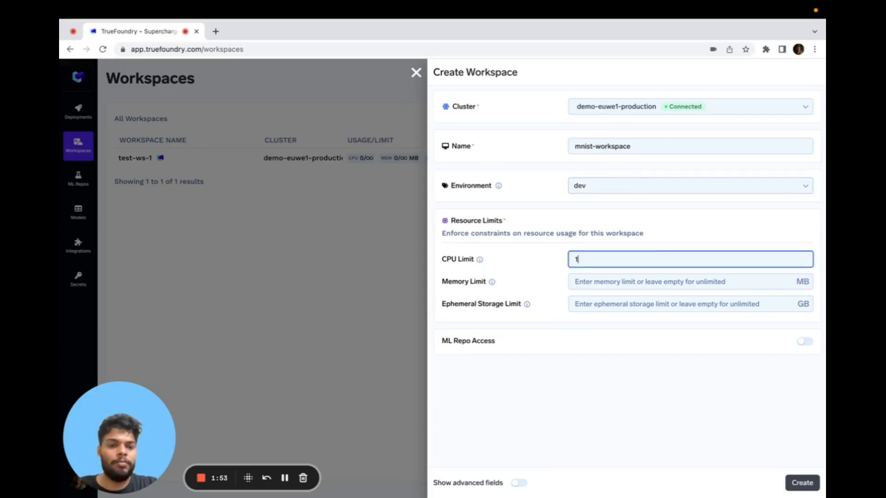
pyautogui.click(592, 281)
pyautogui.write('2000')
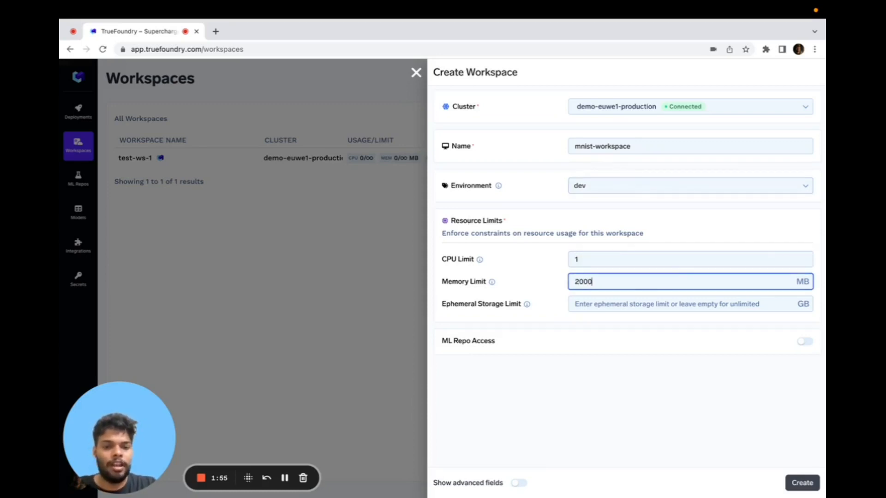
pyautogui.click(595, 306)
pyautogui.write('2')
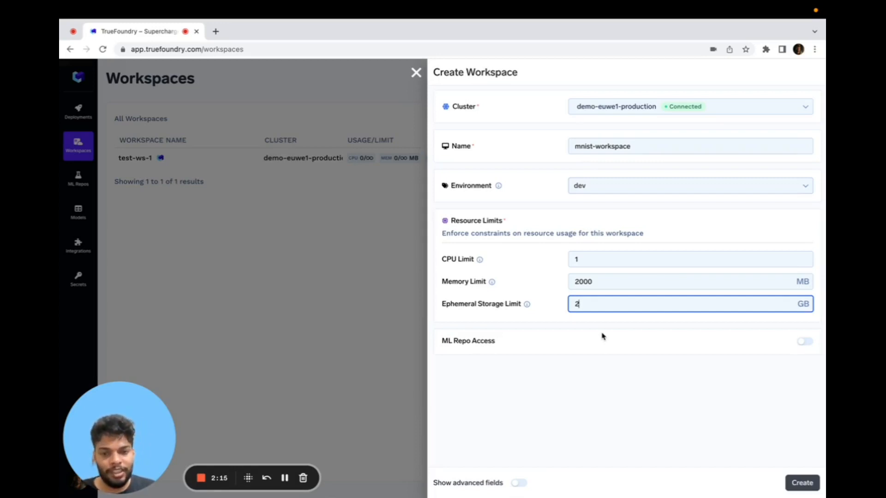
# Show the advanced workspace fields and enable the choice of supported instance families.
pyautogui.click(520, 484)
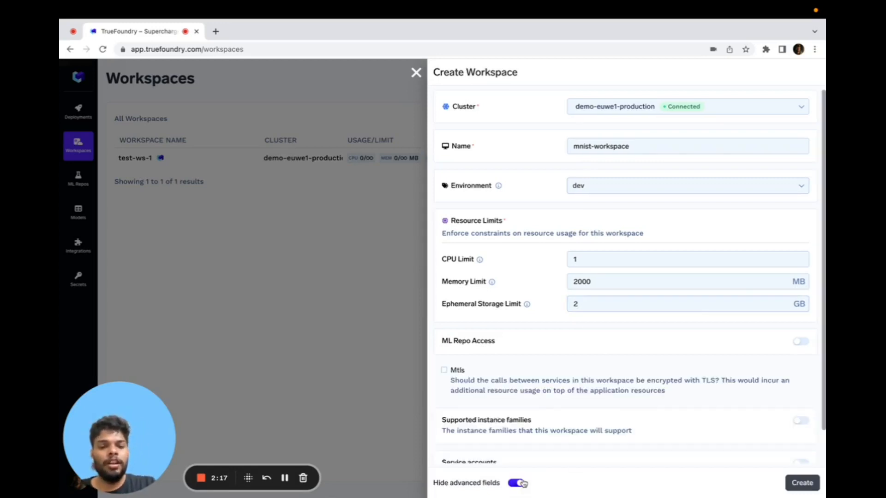
pyautogui.scroll(-1, 528, 390)
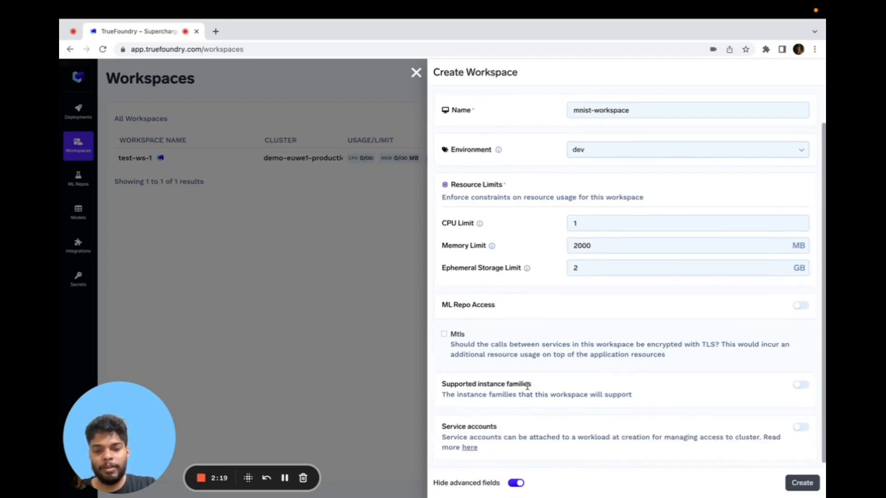
pyautogui.doubleClick(490, 383)
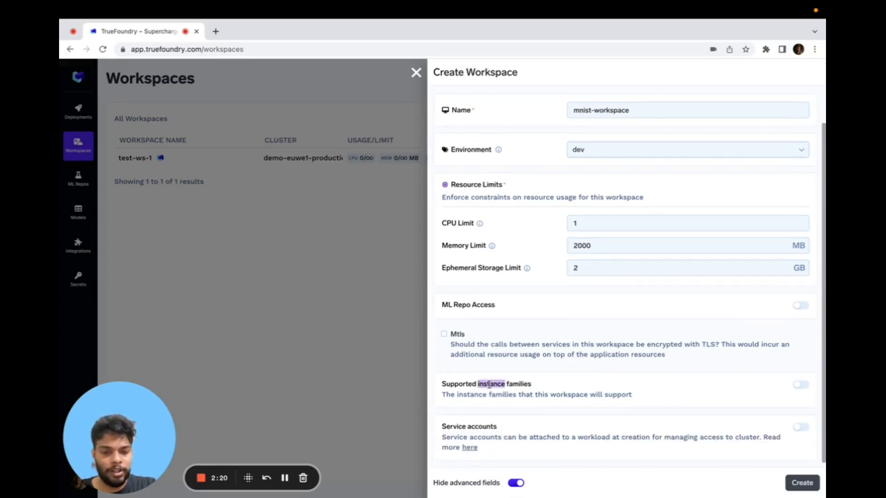
pyautogui.click(797, 385)
pyautogui.scroll(-2, 715, 391)
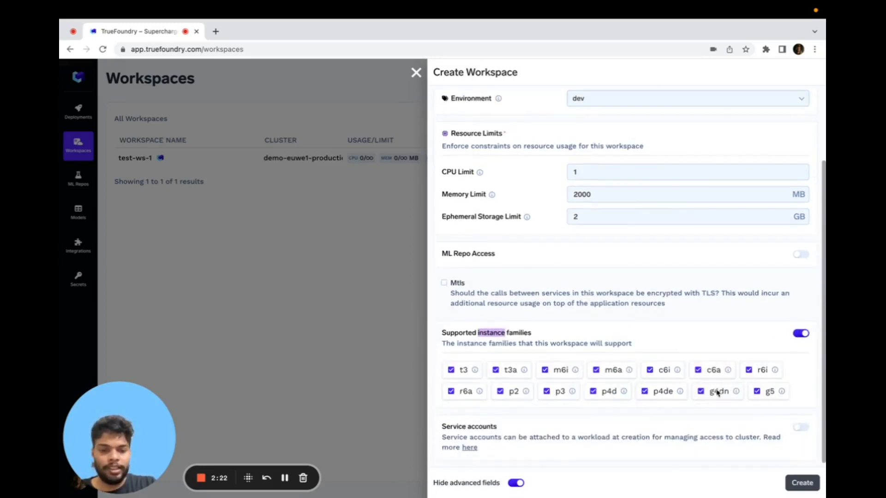
pyautogui.click(642, 343)
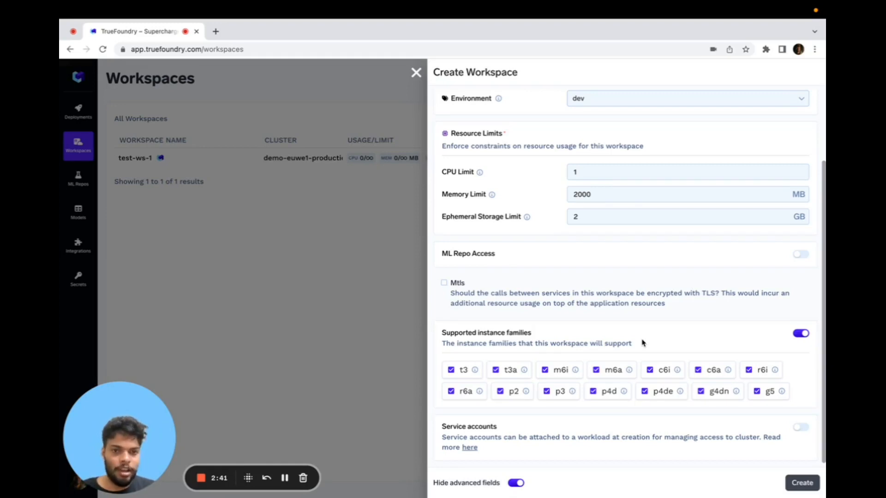
# Exclude the GPU instance families g5, g4dn, p4de, p4d, p3 and p2, and create the workspace.
pyautogui.click(756, 391)
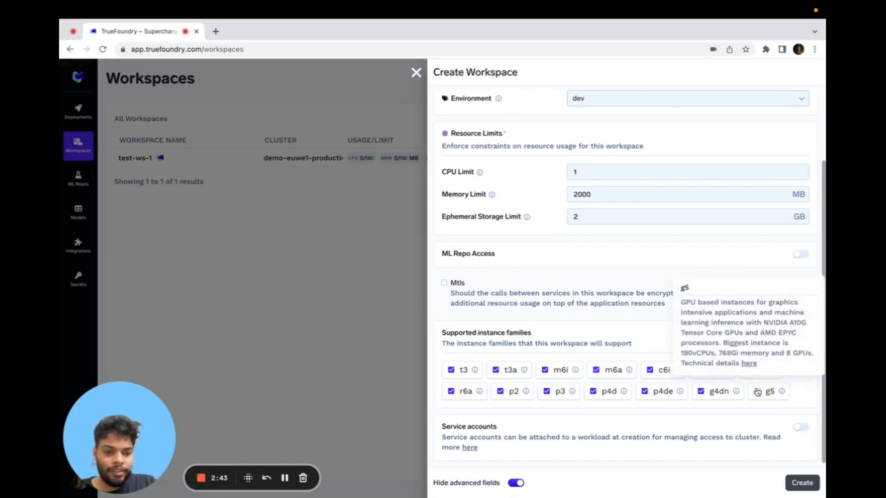
pyautogui.click(700, 391)
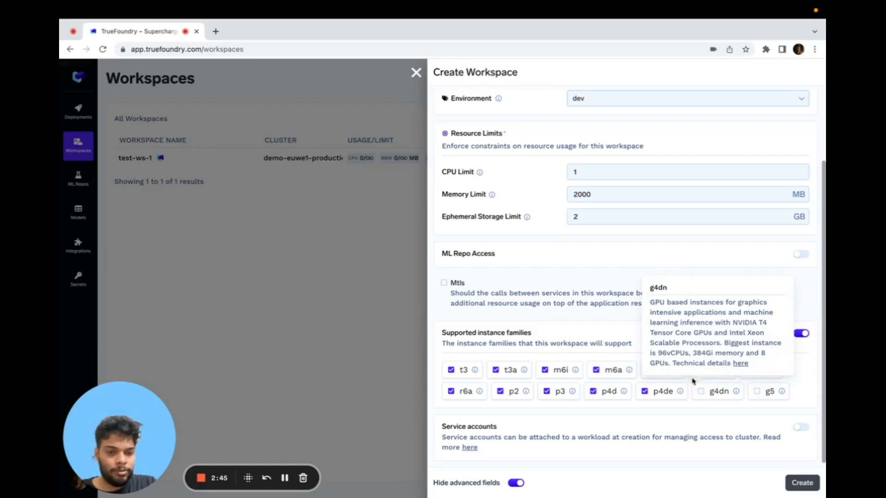
pyautogui.doubleClick(659, 302)
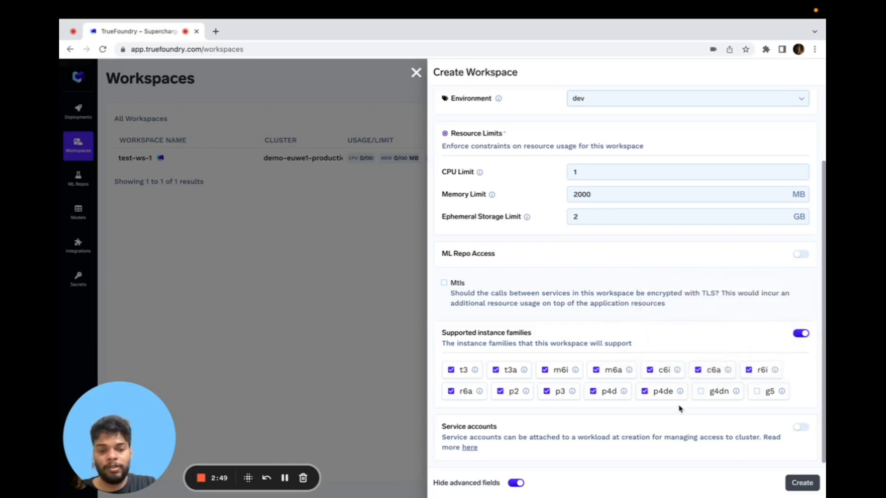
pyautogui.click(655, 392)
pyautogui.click(604, 391)
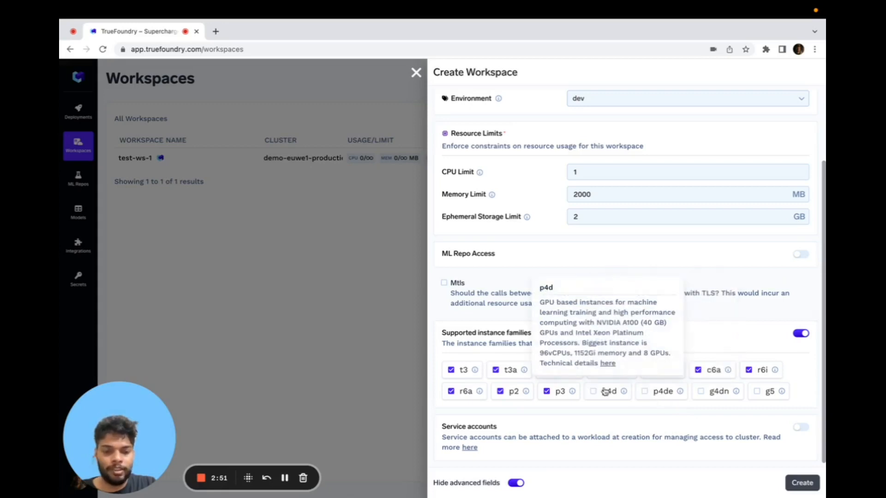
pyautogui.click(564, 391)
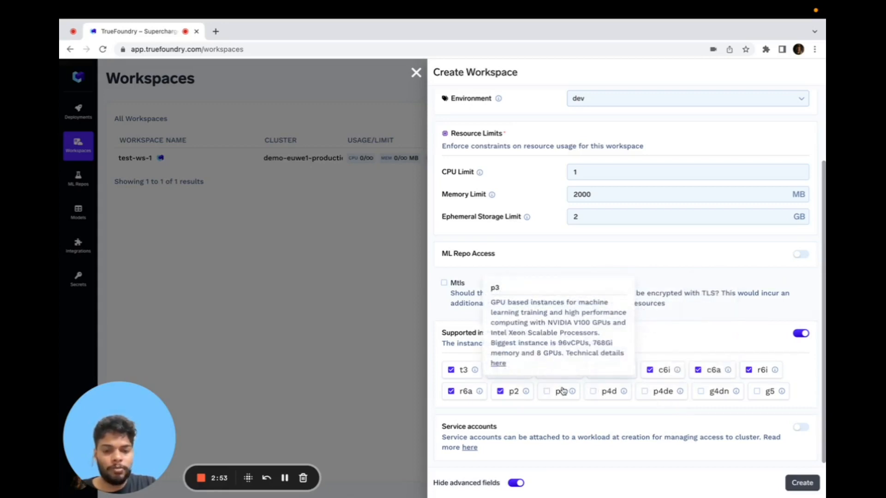
pyautogui.click(509, 392)
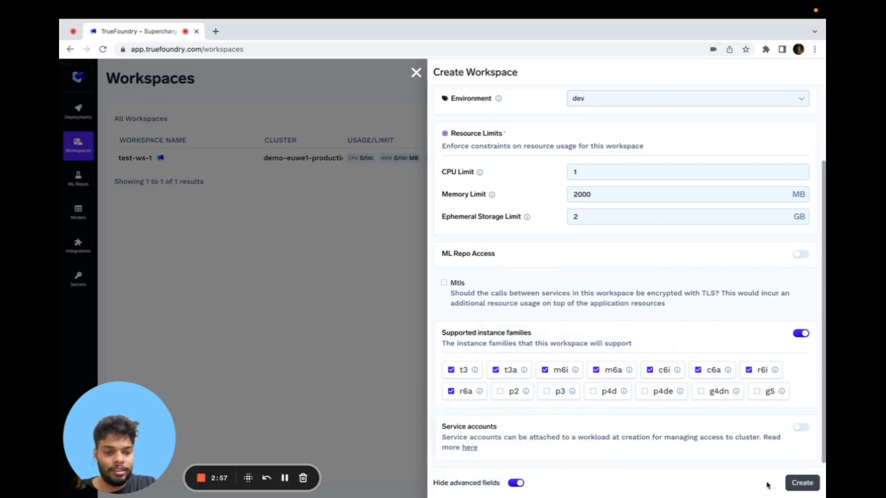
pyautogui.click(812, 489)
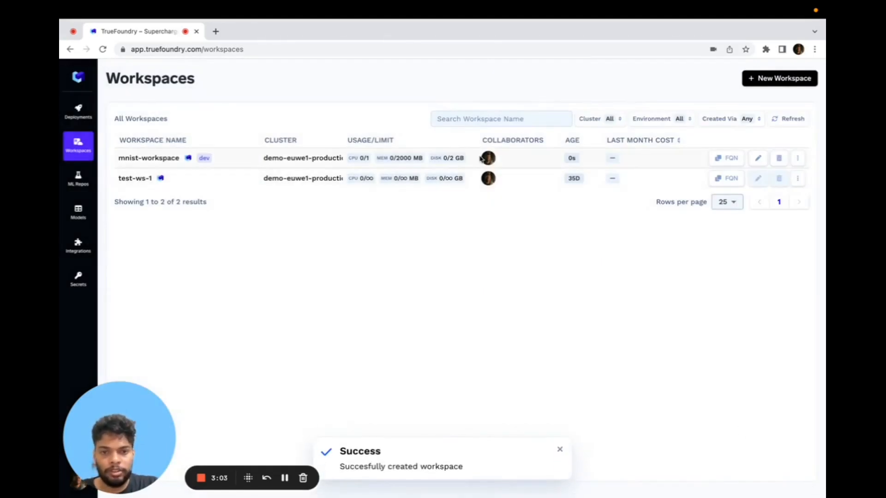
# Add the test user as a collaborator on mnist-workspace with the Workspace Member role and save the change.
pyautogui.click(488, 157)
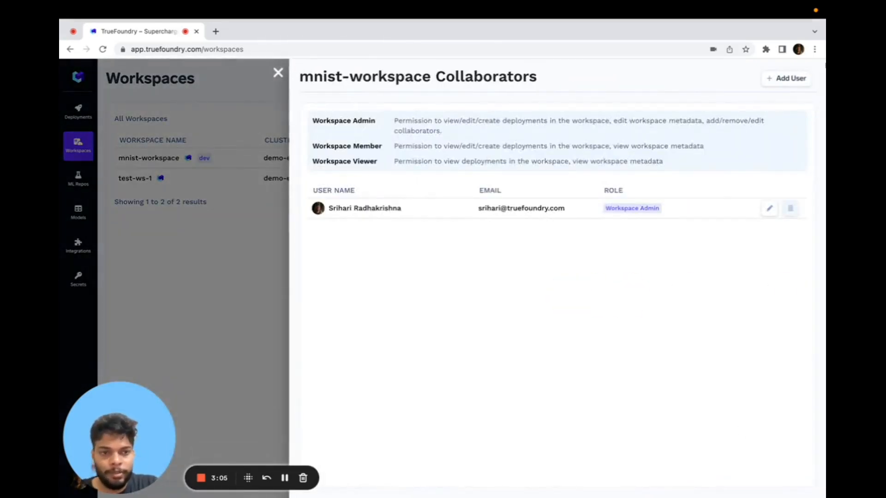
pyautogui.click(787, 77)
pyautogui.click(505, 134)
pyautogui.write('abhi')
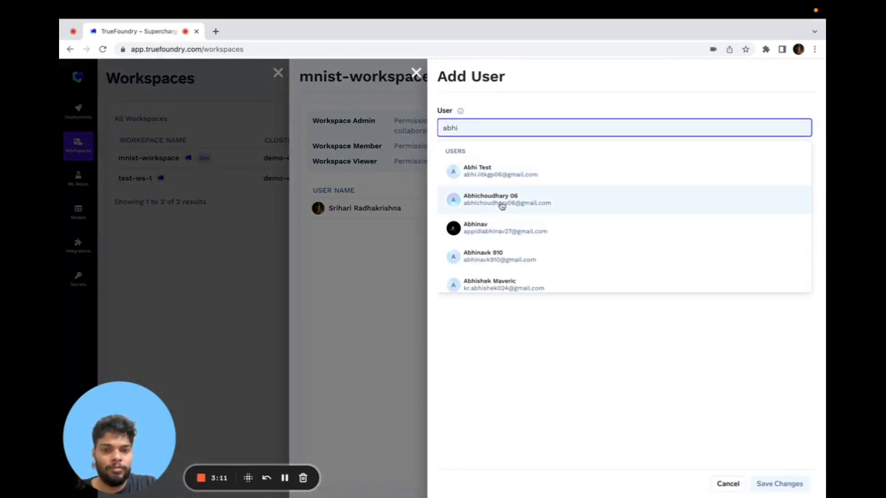
pyautogui.click(491, 179)
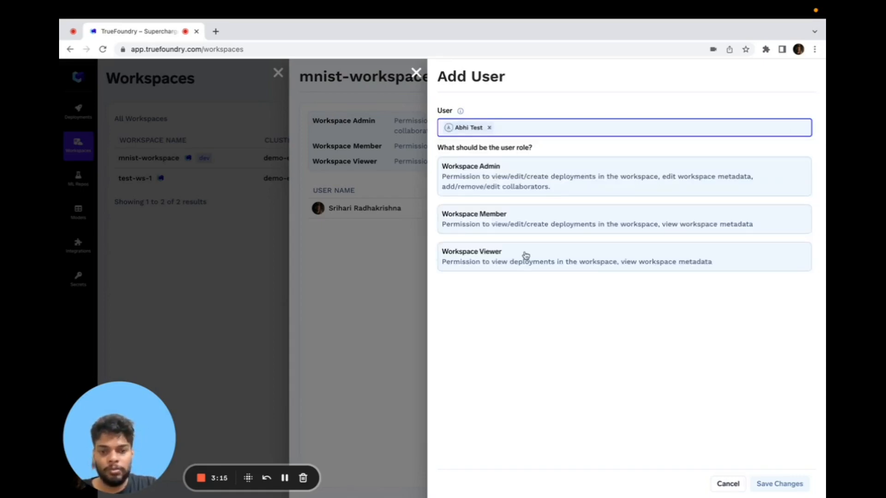
pyautogui.click(502, 220)
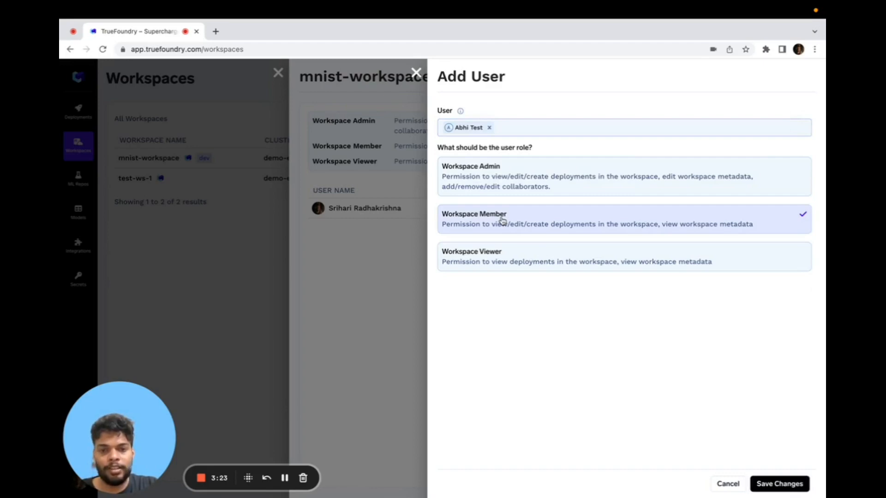
pyautogui.click(788, 473)
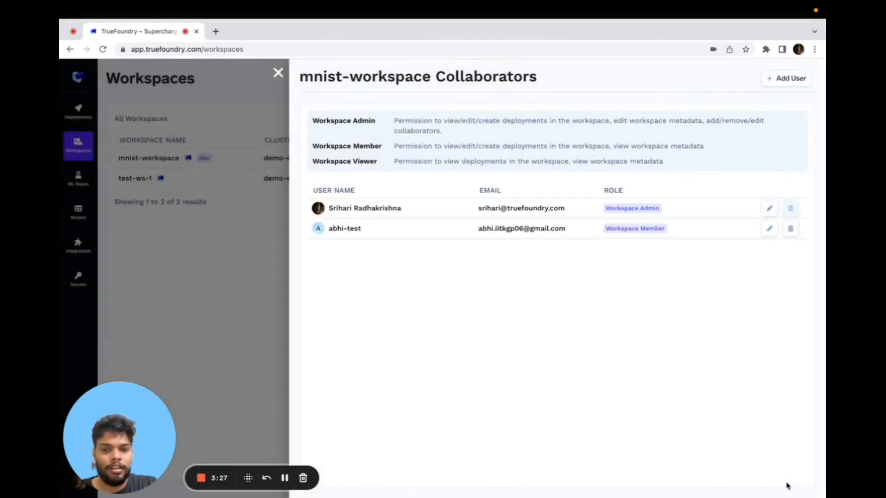